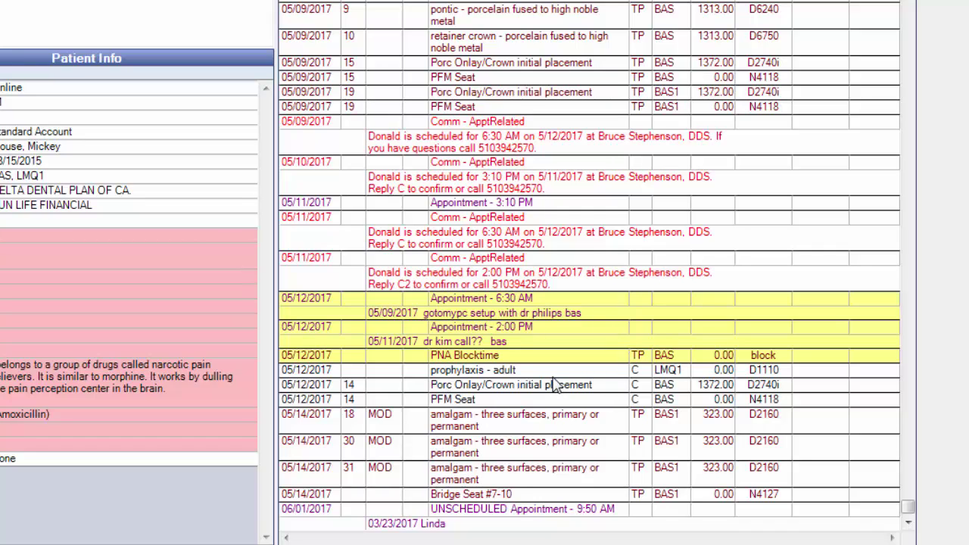
Step: After dismissing the same-provider group-note warning, add the note 'kwB FKJ BFKJBNW' to the D1110 adult prophylaxis
{"action": "left_click_drag", "start_coordinate": [554, 372], "coordinate": [549, 405]}
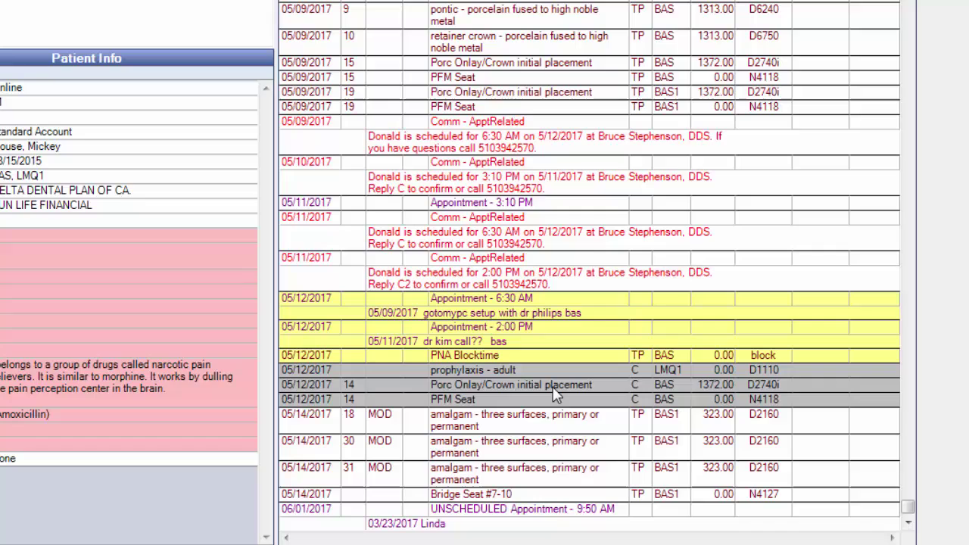
{"action": "right_click", "coordinate": [553, 391]}
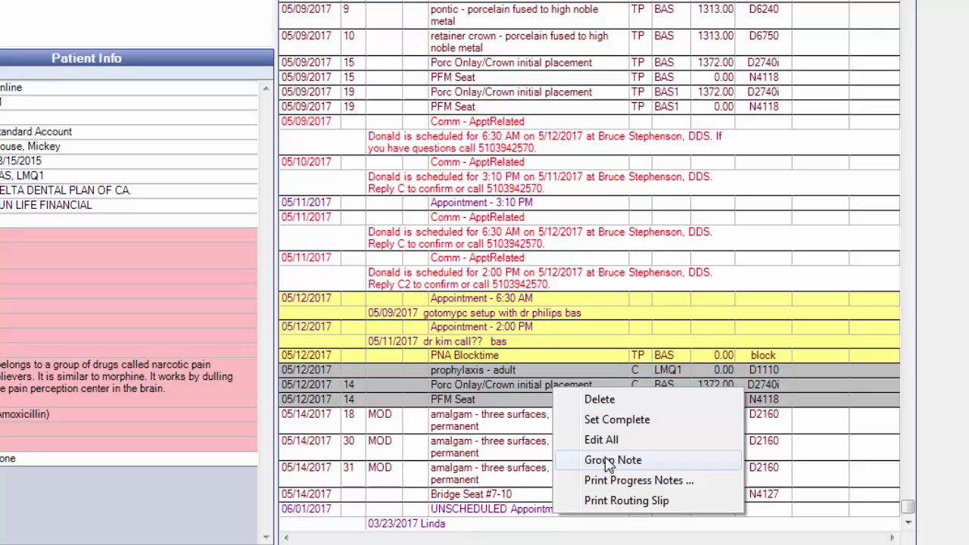
{"action": "left_click", "coordinate": [610, 462]}
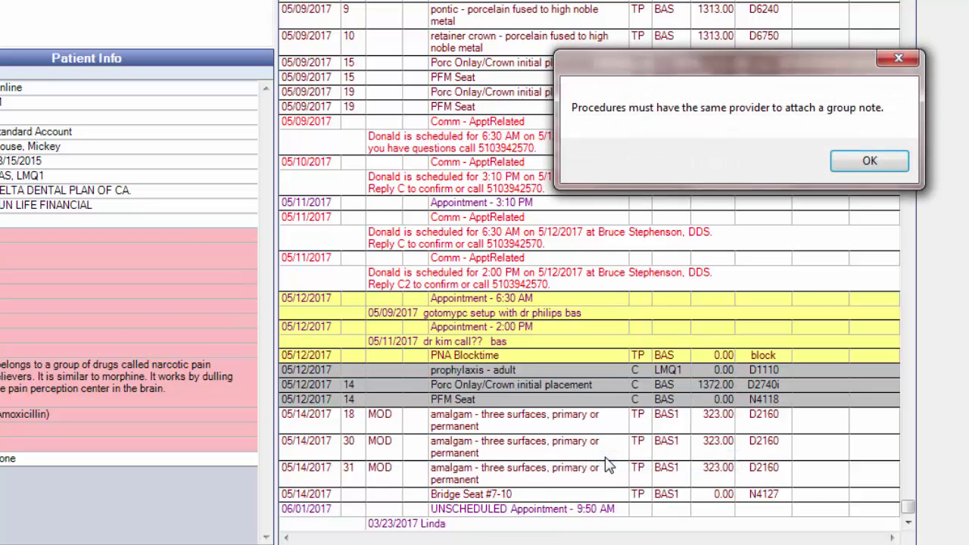
{"action": "left_click", "coordinate": [887, 171]}
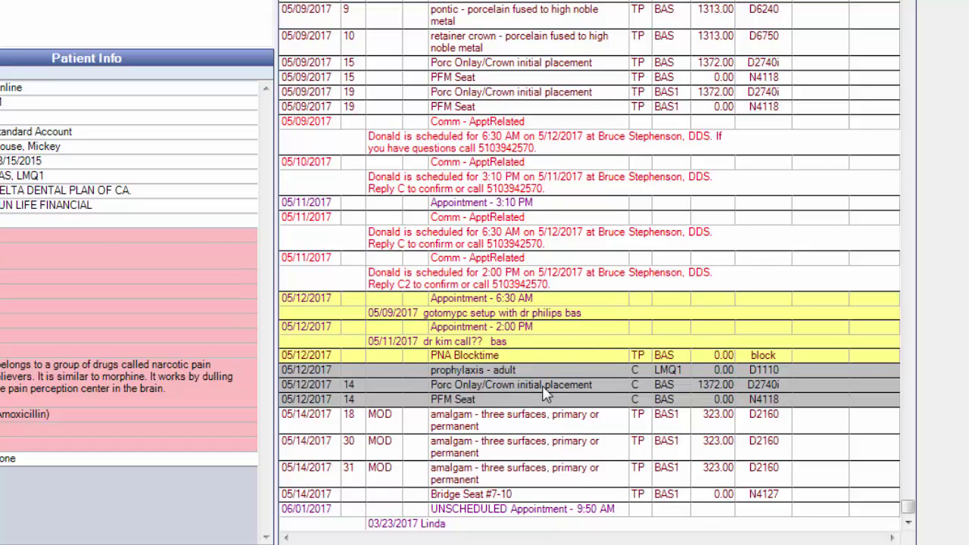
{"action": "double_click", "coordinate": [550, 371]}
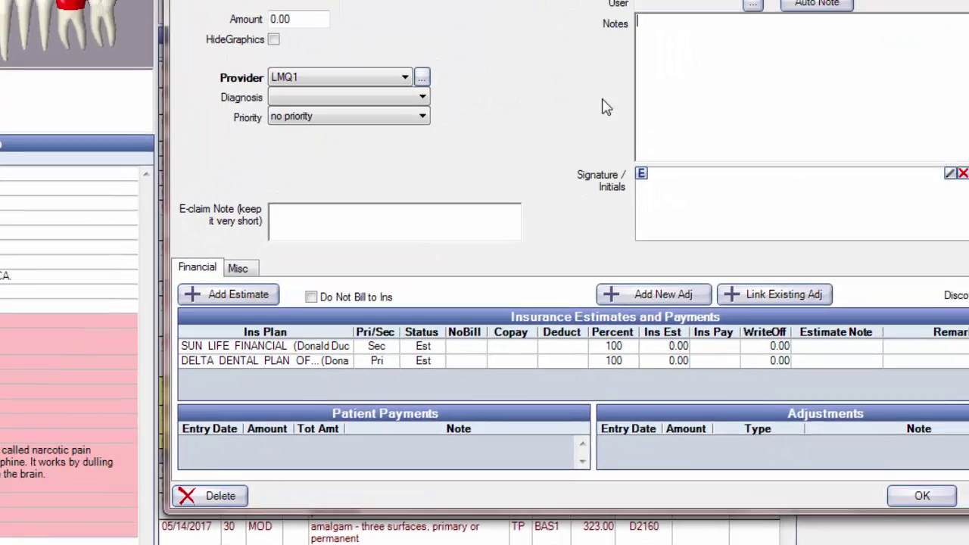
{"action": "type", "text": "kwB\tFKJ\tBFKJBNW"}
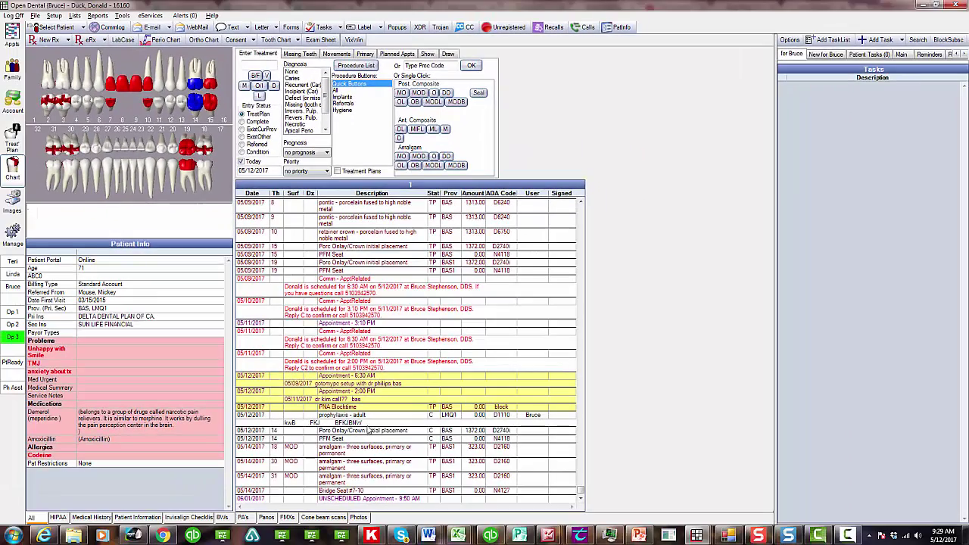
Step: Begin a Group Note for the tooth 14 Porc Onlay/Crown initial placement and PFM Seat procedures
{"action": "left_click", "coordinate": [369, 431]}
{"action": "left_click_drag", "start_coordinate": [368, 434], "coordinate": [369, 440]}
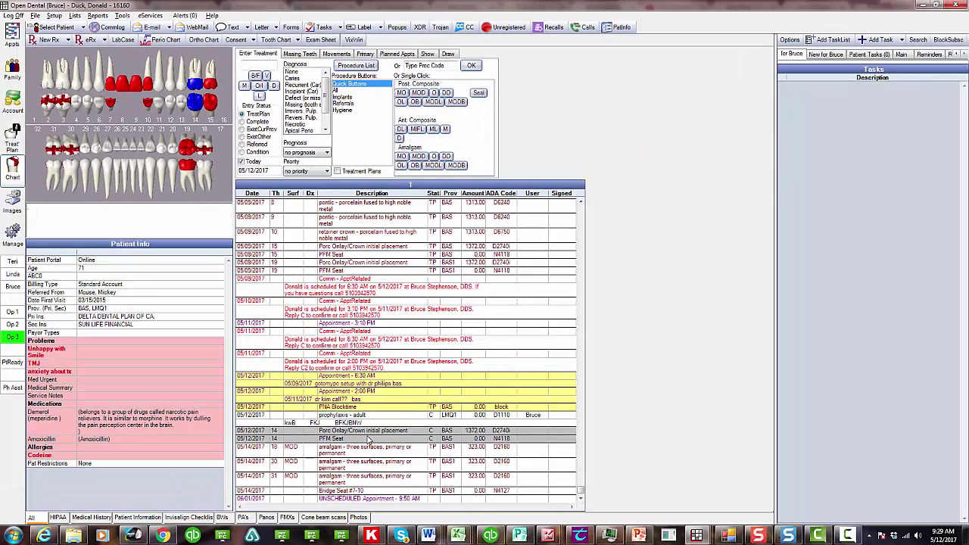
{"action": "right_click", "coordinate": [372, 433]}
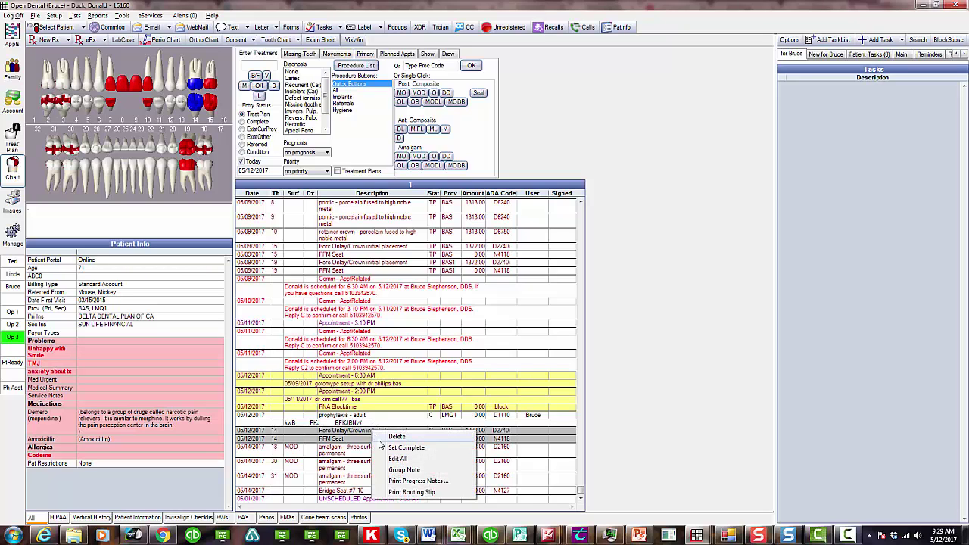
{"action": "left_click", "coordinate": [402, 470]}
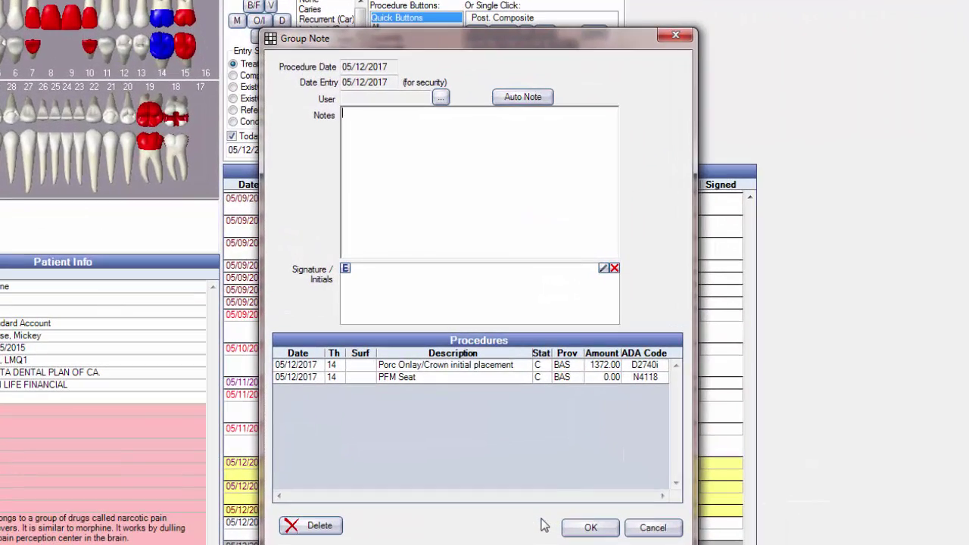
{"action": "left_click", "coordinate": [556, 187]}
Step: Fill the Crown auto note with tooth 4 and a diagnosis of Mesial and Occlusal caries
{"action": "left_click", "coordinate": [523, 97]}
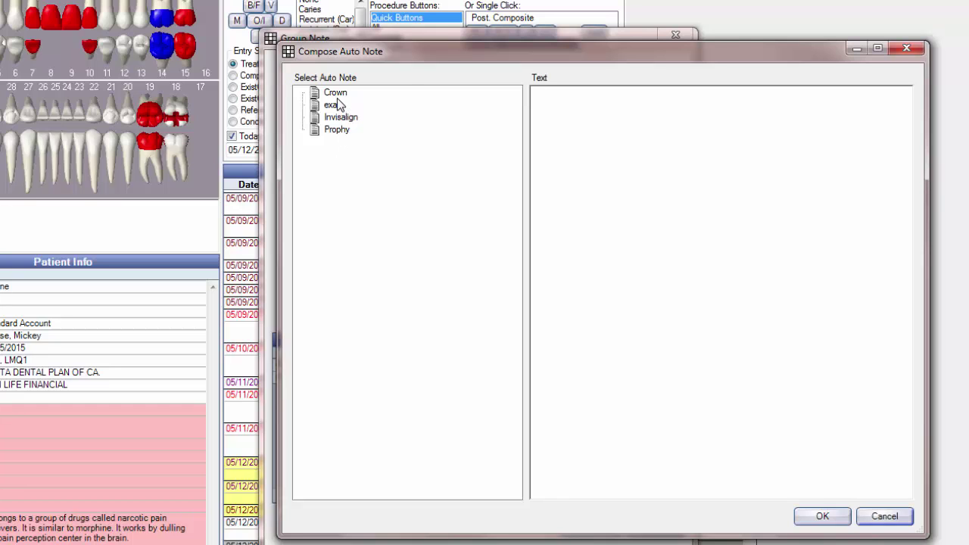
{"action": "double_click", "coordinate": [335, 93]}
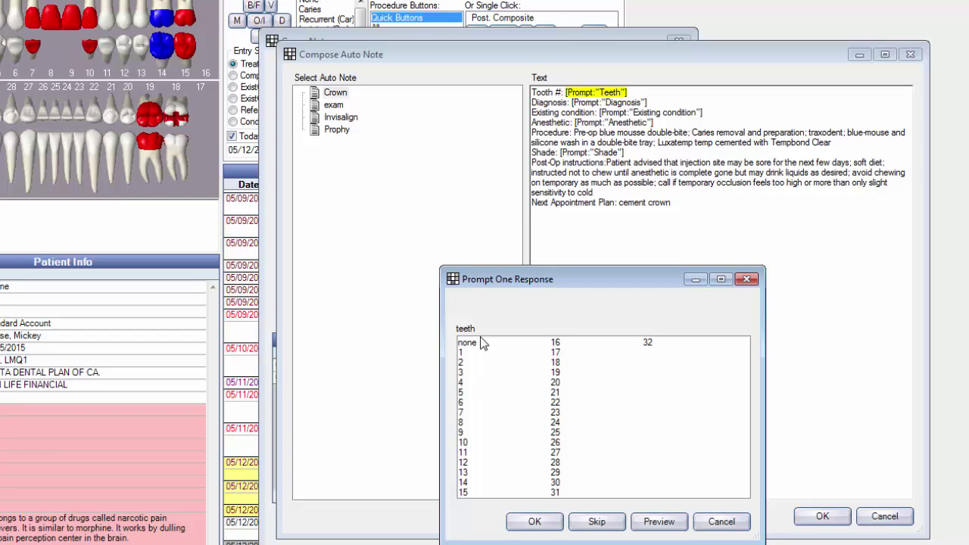
{"action": "left_click", "coordinate": [463, 383]}
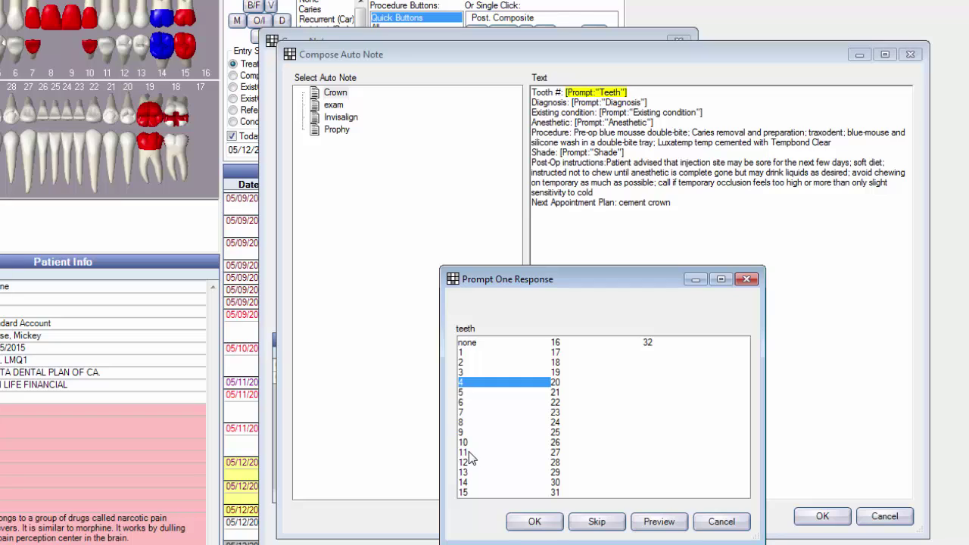
{"action": "left_click", "coordinate": [534, 522]}
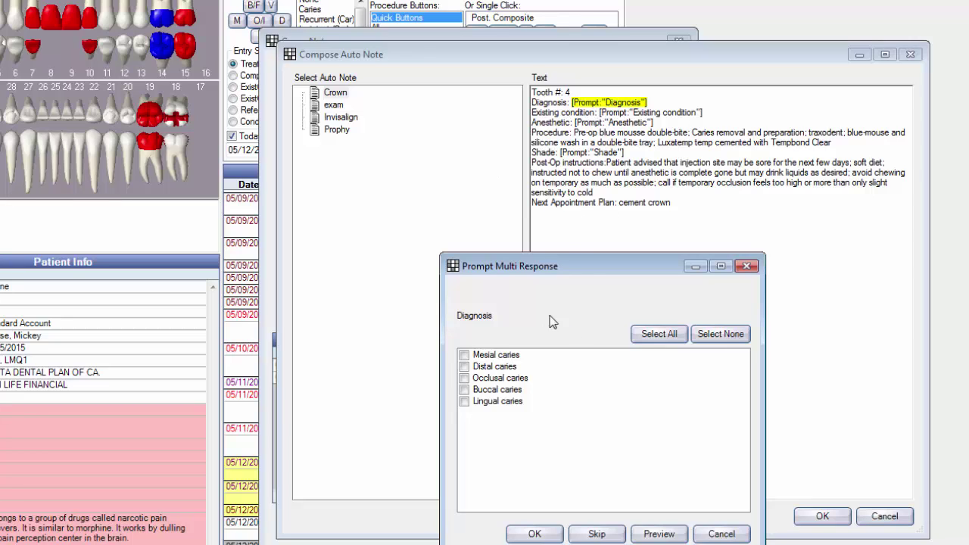
{"action": "left_click", "coordinate": [464, 355]}
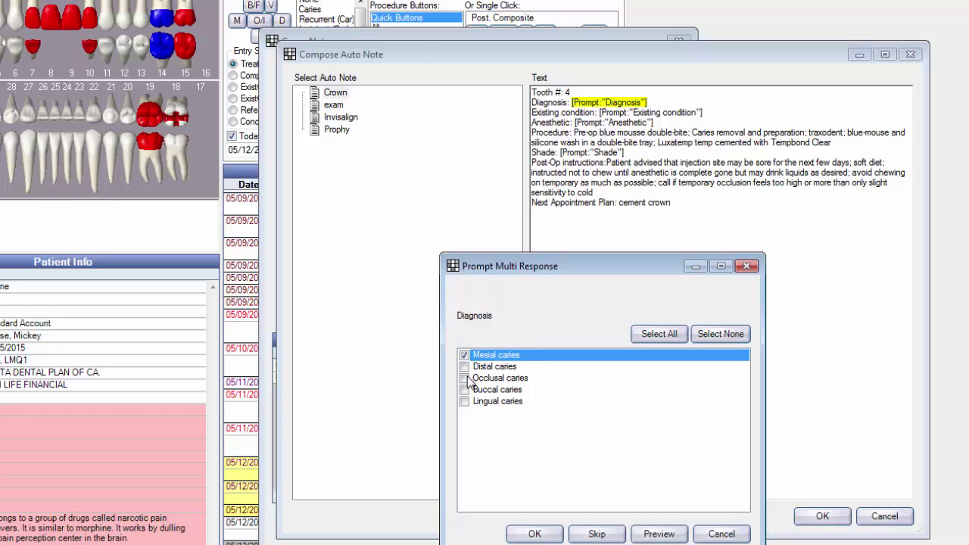
{"action": "left_click", "coordinate": [465, 377]}
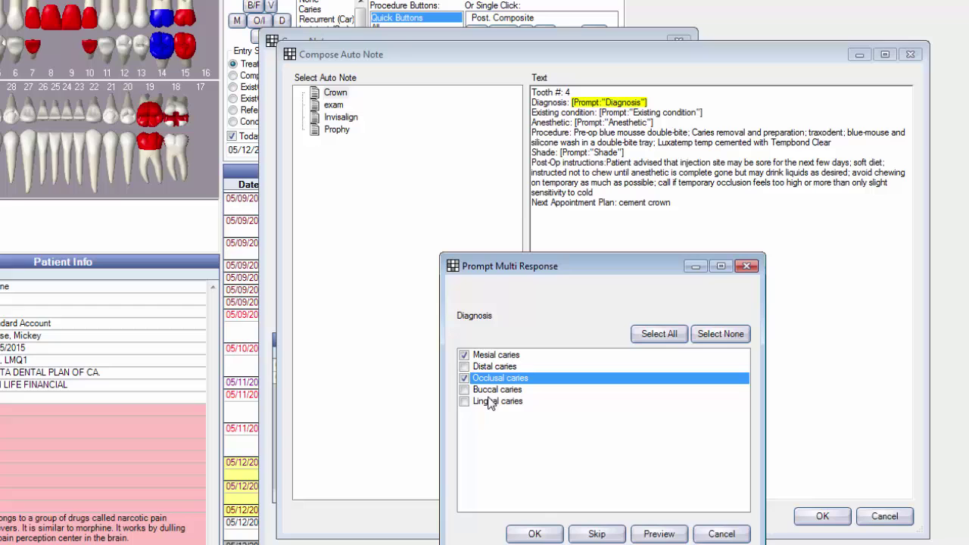
{"action": "left_click", "coordinate": [534, 535]}
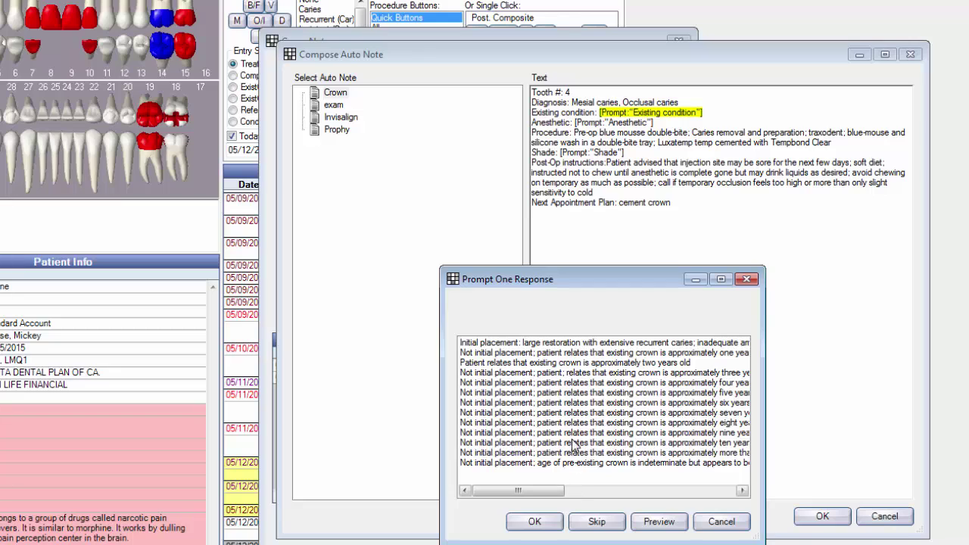
Step: Answer the Crown prompts: initial placement, Facial infiltration with half-carpule Citanest, and shade A3
{"action": "left_click", "coordinate": [559, 343]}
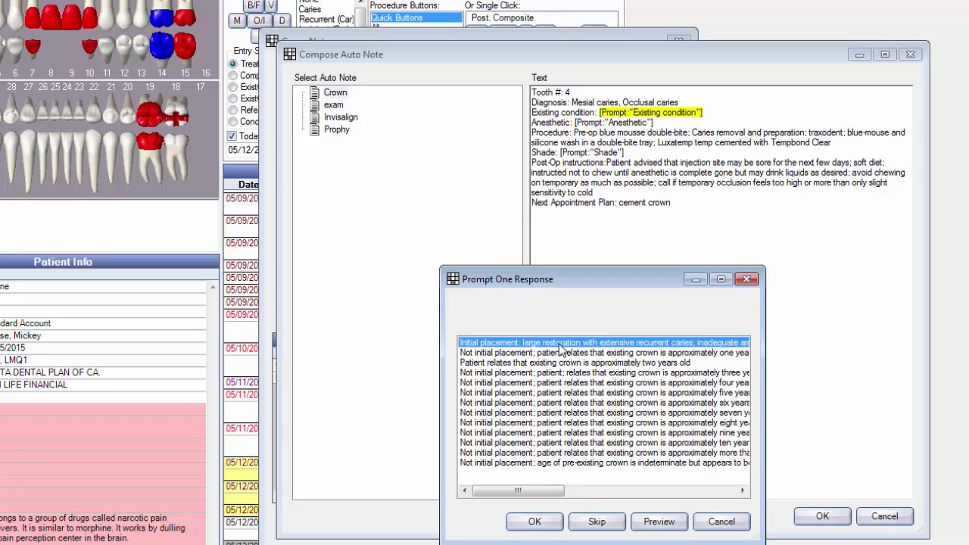
{"action": "left_click", "coordinate": [536, 521]}
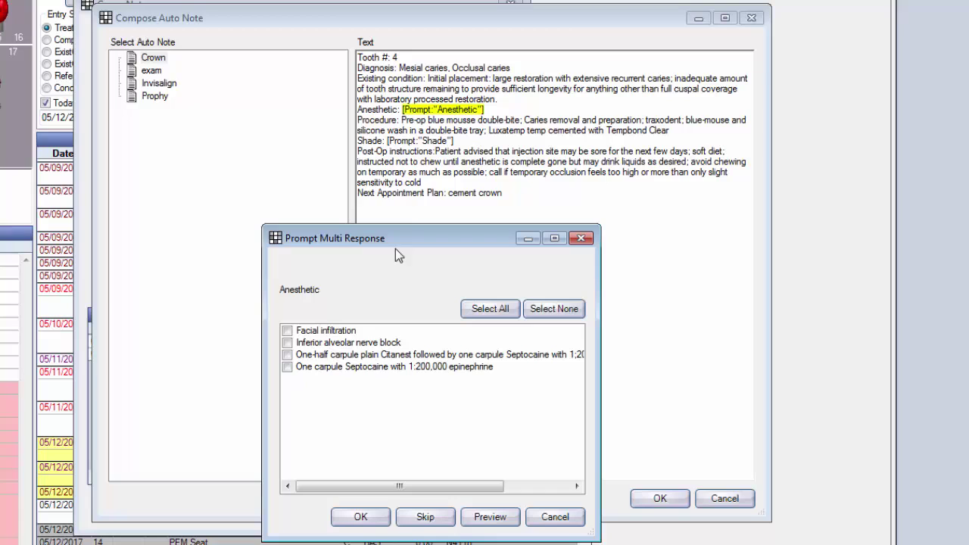
{"action": "left_click", "coordinate": [288, 331]}
{"action": "left_click", "coordinate": [286, 354]}
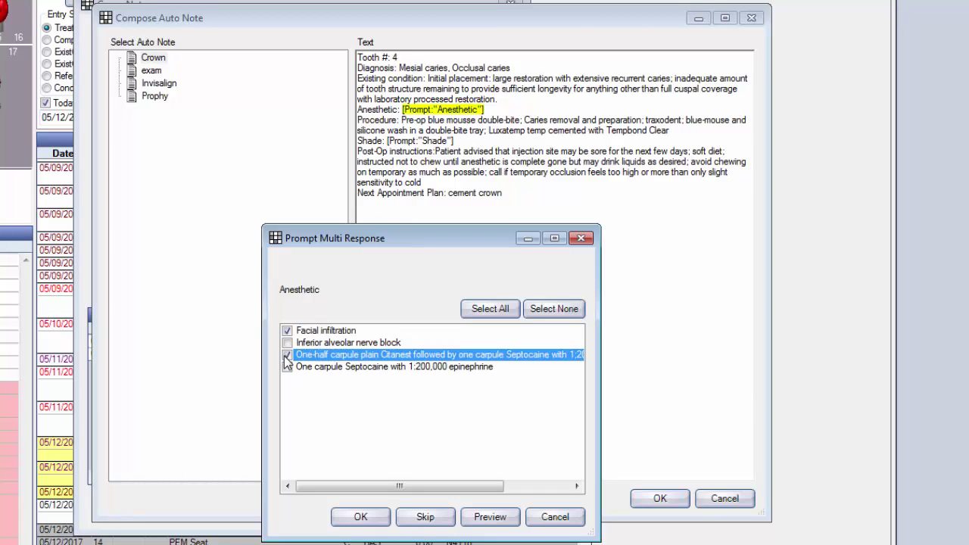
{"action": "left_click", "coordinate": [362, 518]}
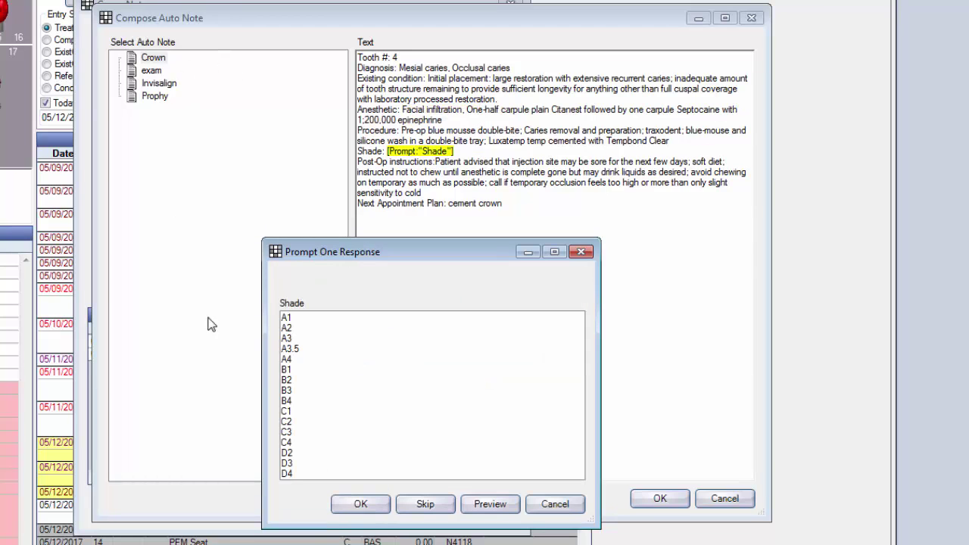
{"action": "left_click", "coordinate": [286, 338]}
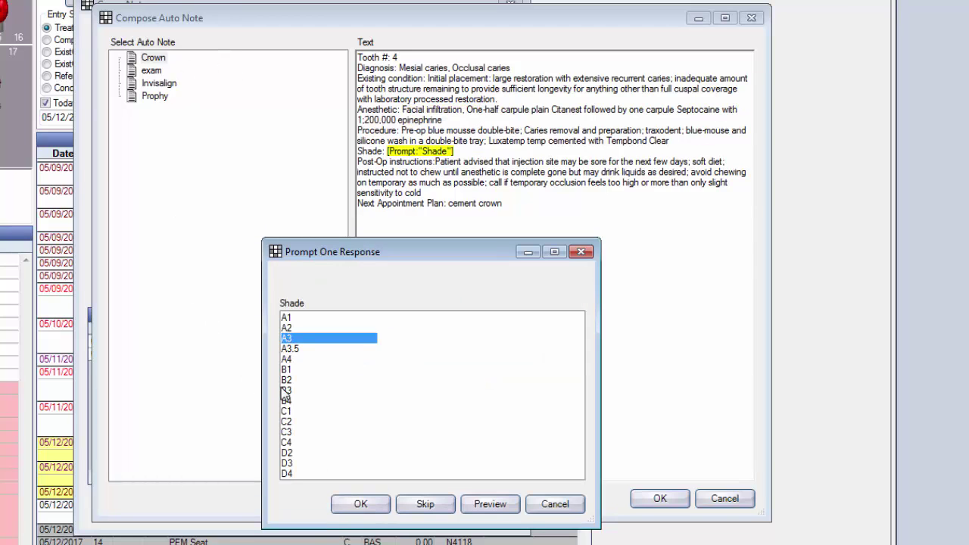
{"action": "left_click", "coordinate": [360, 504]}
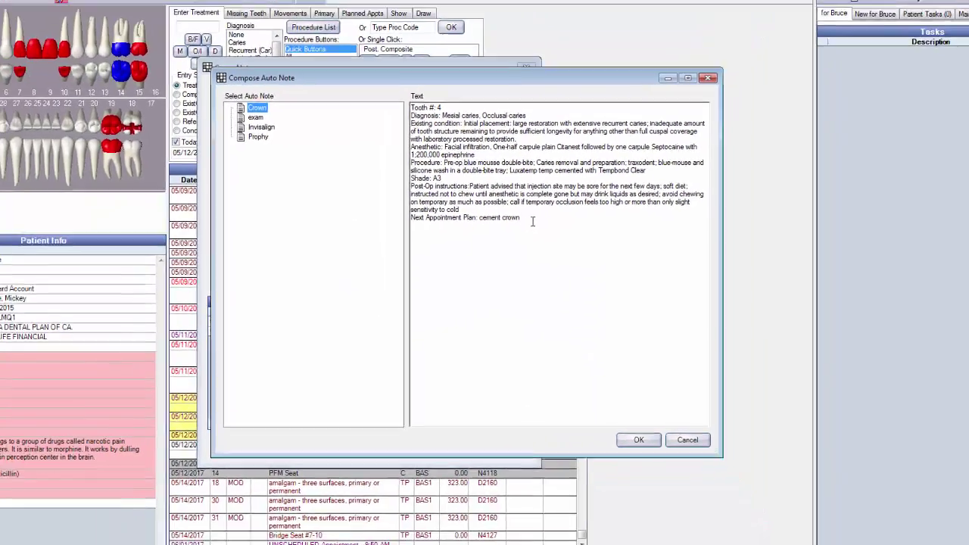
Step: Add initials to the end of the crown note, sign it, and save the Group Note
{"action": "left_click", "coordinate": [532, 221]}
{"action": "type", "text": "KJFRW"}
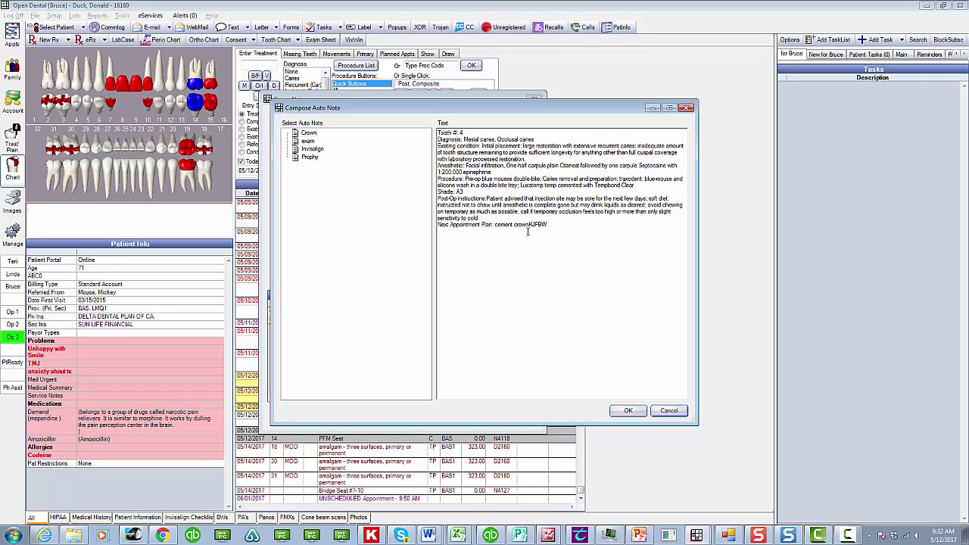
{"action": "left_click", "coordinate": [627, 410]}
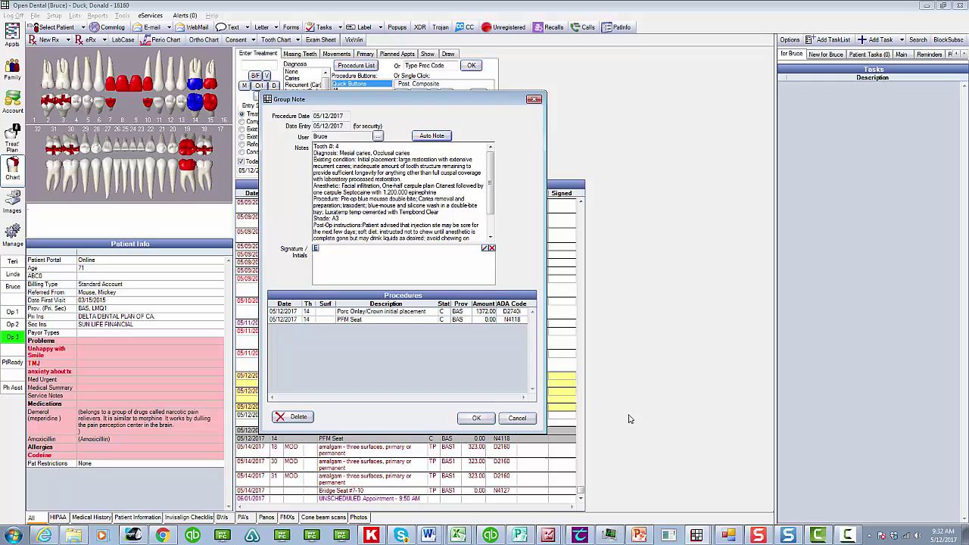
{"action": "left_click_drag", "start_coordinate": [340, 274], "coordinate": [442, 273]}
{"action": "left_click", "coordinate": [472, 420]}
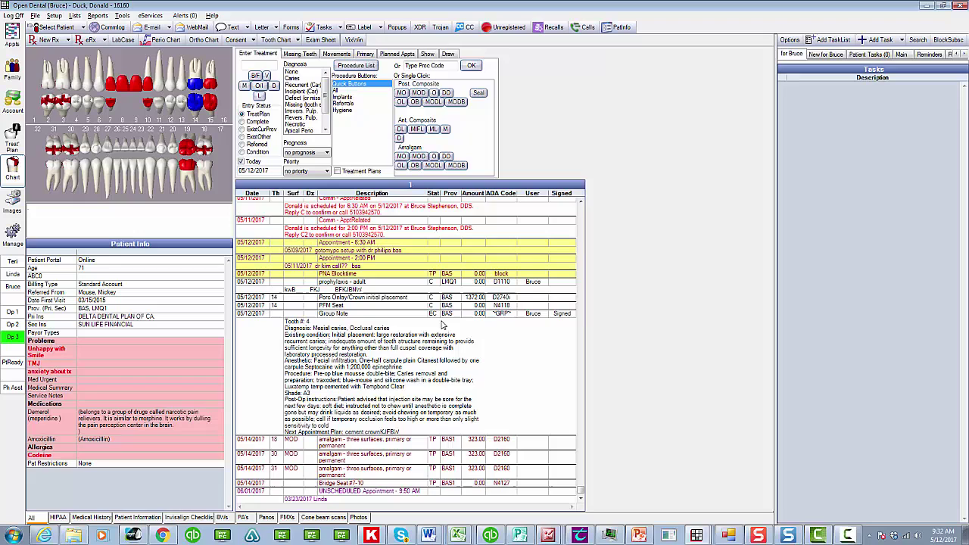
Step: Reopen the crown Group Note, delete the trailing characters, re-sign and save it
{"action": "double_click", "coordinate": [395, 314]}
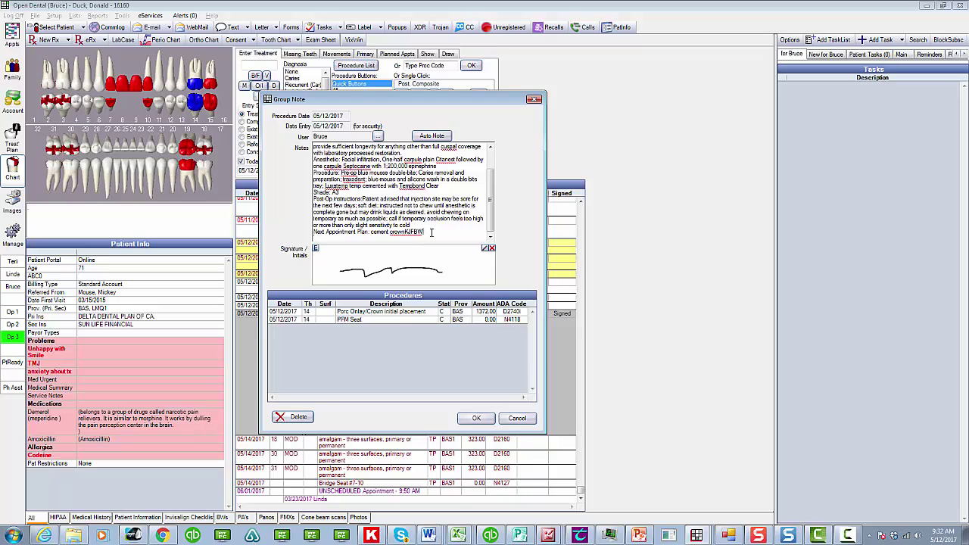
{"action": "left_click", "coordinate": [431, 232]}
{"action": "key", "text": "BackSpace"}
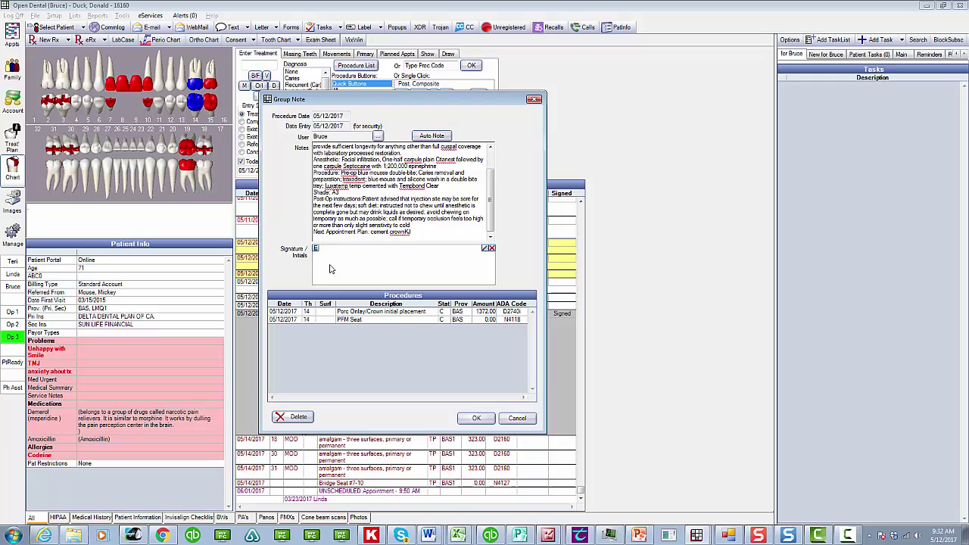
{"action": "mouse_move", "coordinate": [330, 264]}
{"action": "left_mouse_down"}
{"action": "mouse_move", "coordinate": [458, 255]}
{"action": "mouse_move", "coordinate": [467, 264]}
{"action": "left_mouse_up"}
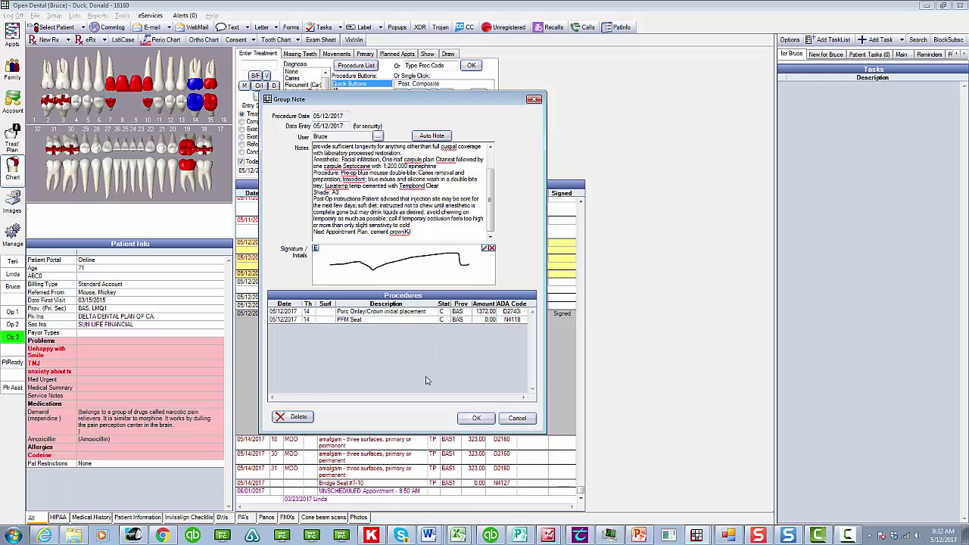
{"action": "left_click", "coordinate": [482, 421]}
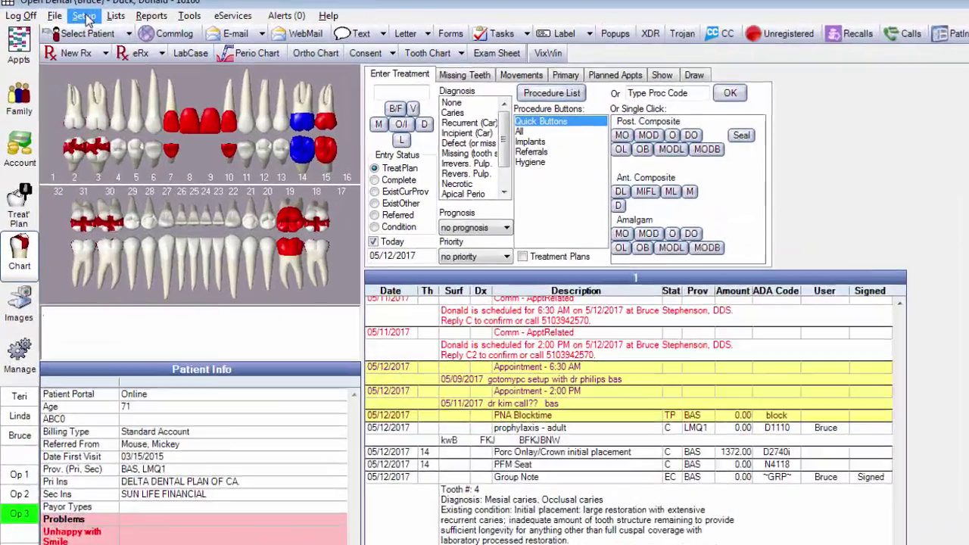
Step: Open Setup > Auto Notes and select the Invisalign template
{"action": "left_click", "coordinate": [55, 16]}
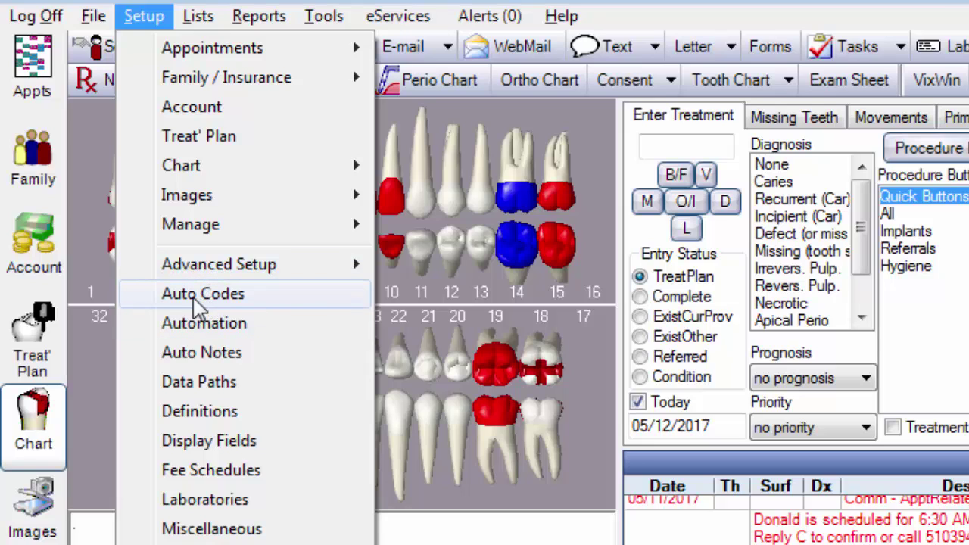
{"action": "left_click", "coordinate": [203, 353]}
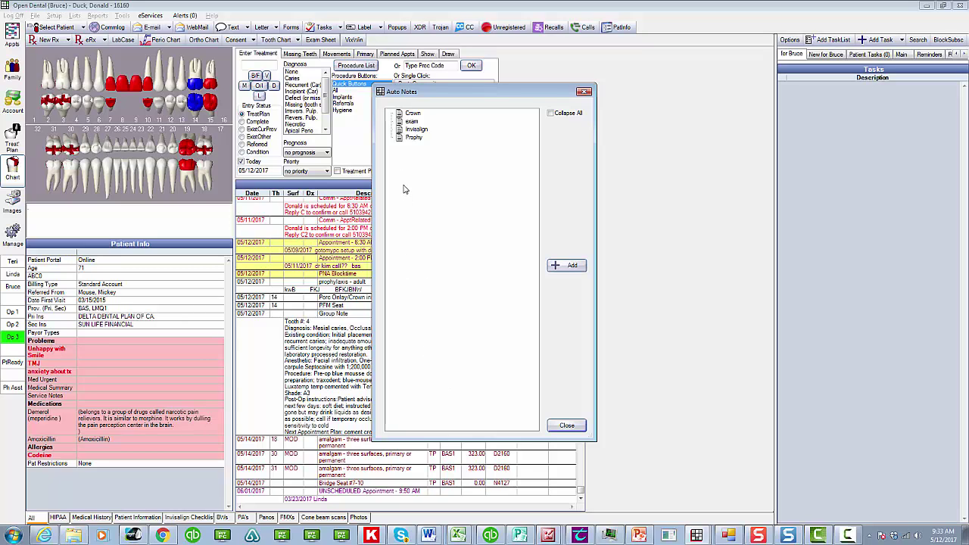
{"action": "left_click", "coordinate": [400, 130]}
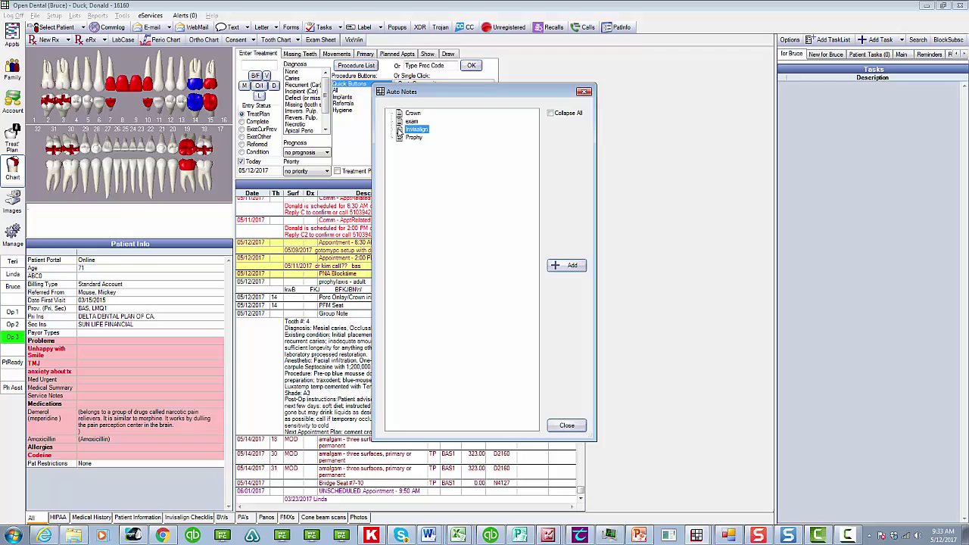
Step: Open the Invisalign template in Auto Note Edit to view its text and prompts
{"action": "double_click", "coordinate": [399, 131]}
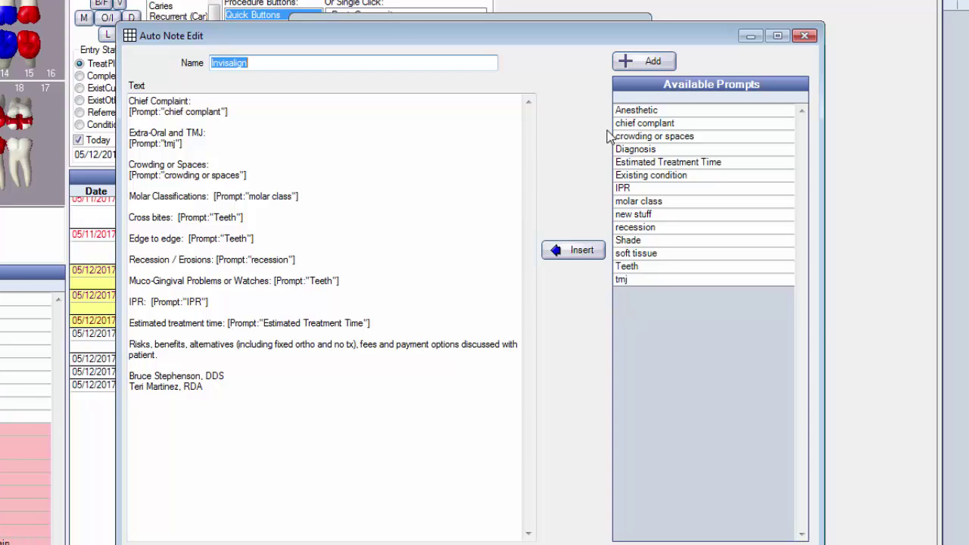
{"action": "double_click", "coordinate": [626, 110]}
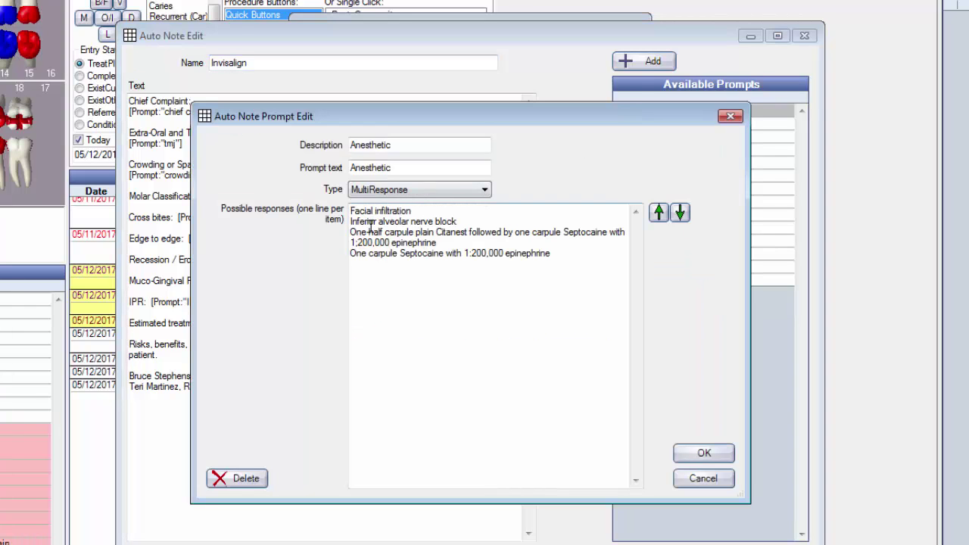
{"action": "left_click", "coordinate": [486, 190]}
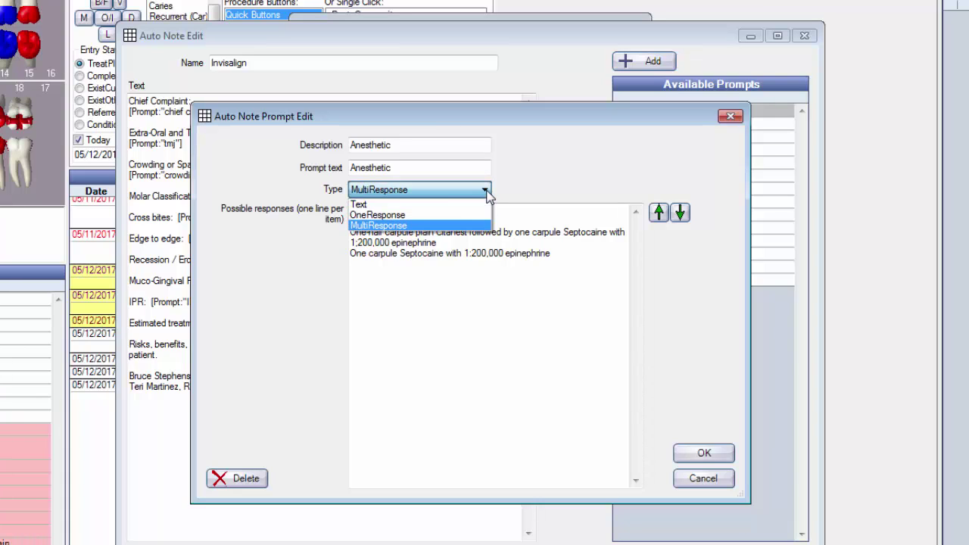
{"action": "left_click", "coordinate": [386, 225]}
{"action": "left_click", "coordinate": [386, 231]}
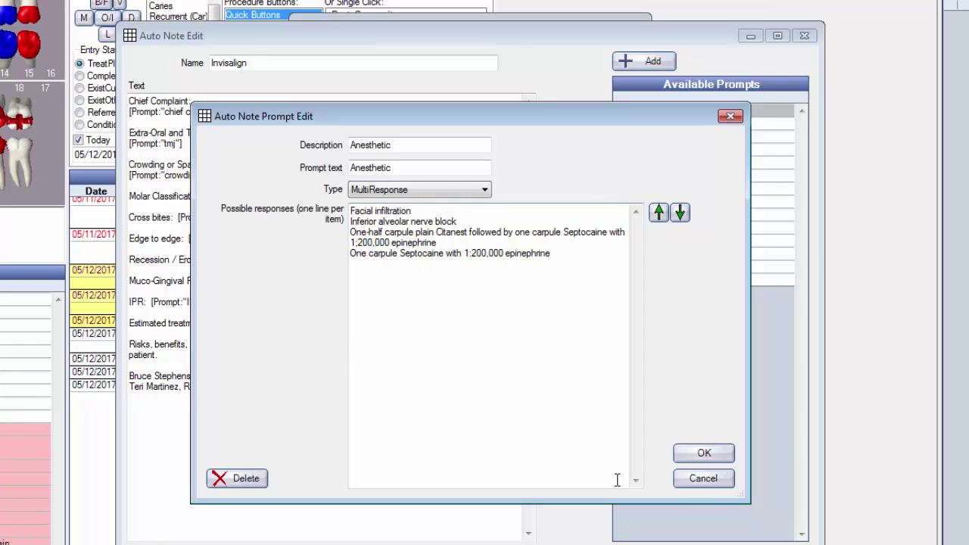
{"action": "left_click", "coordinate": [705, 479]}
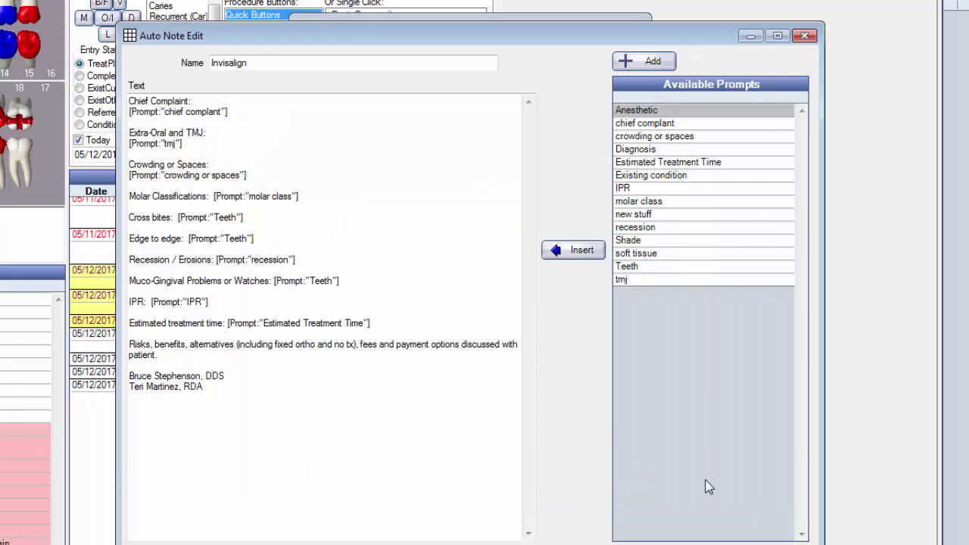